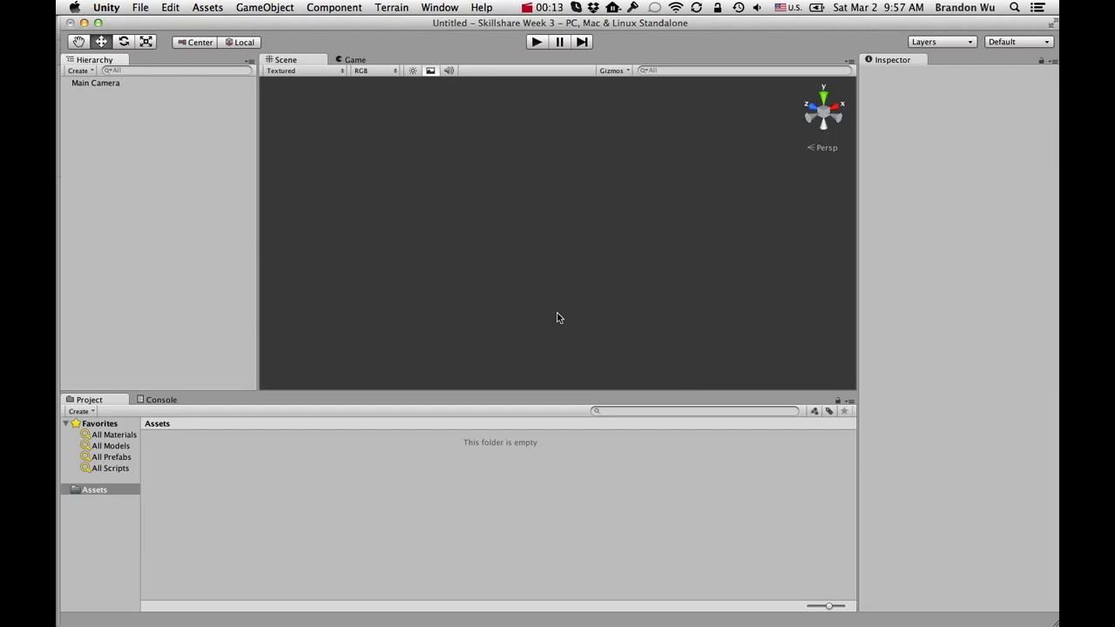
Key in 'break out' and restore the normal panel layout
key(b)
key(r)
key(e)
key(a)
key(k)
key(shift+space)
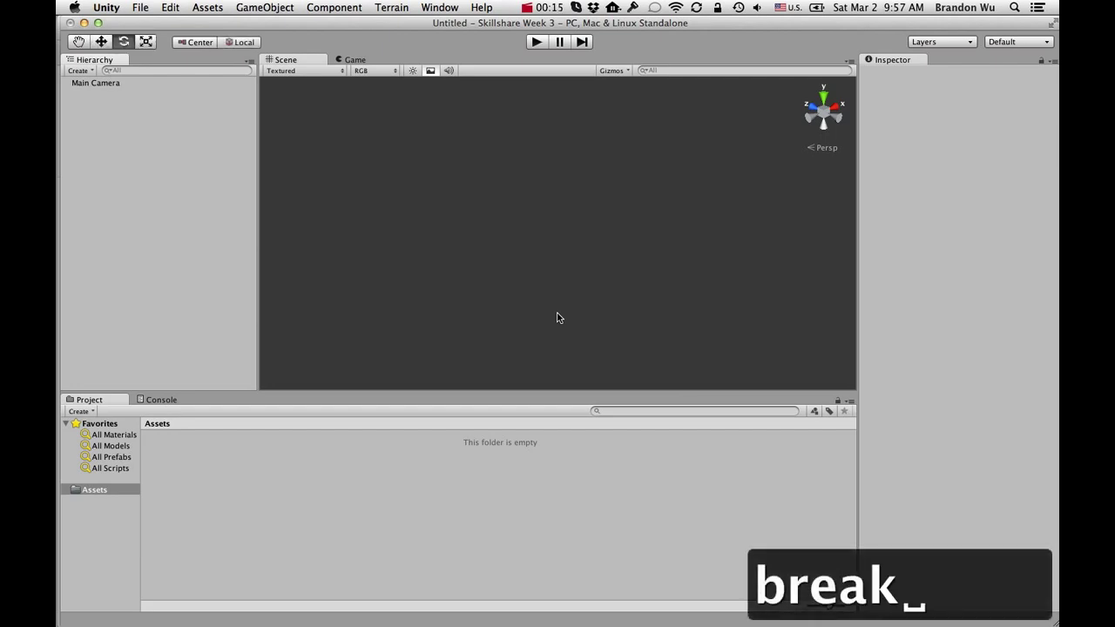
key(o)
key(u)
key(t)
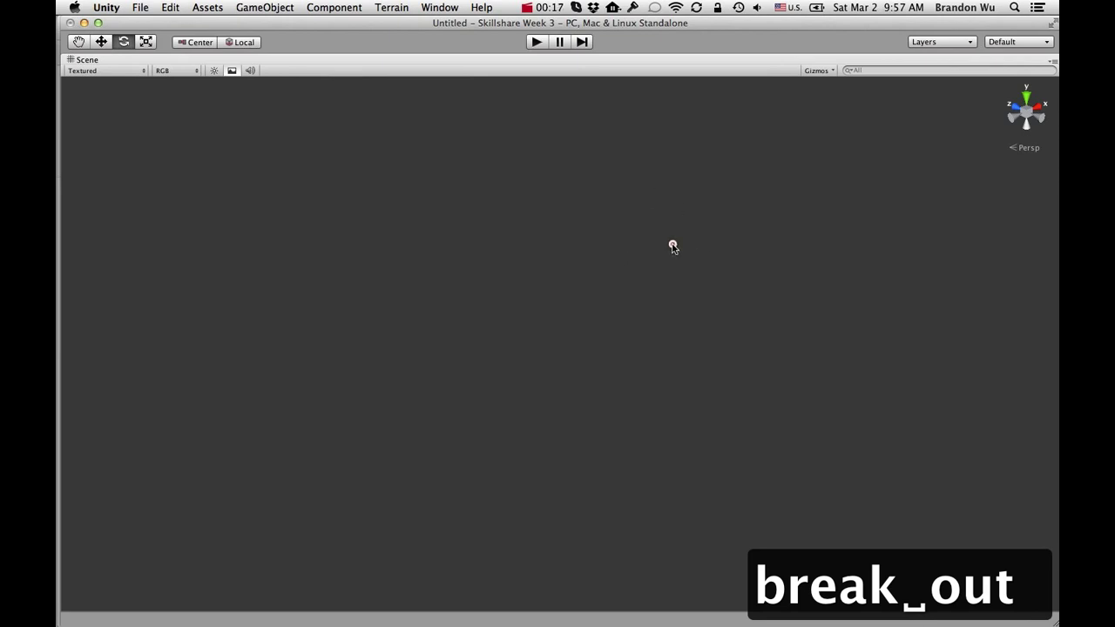
key(shift+space)
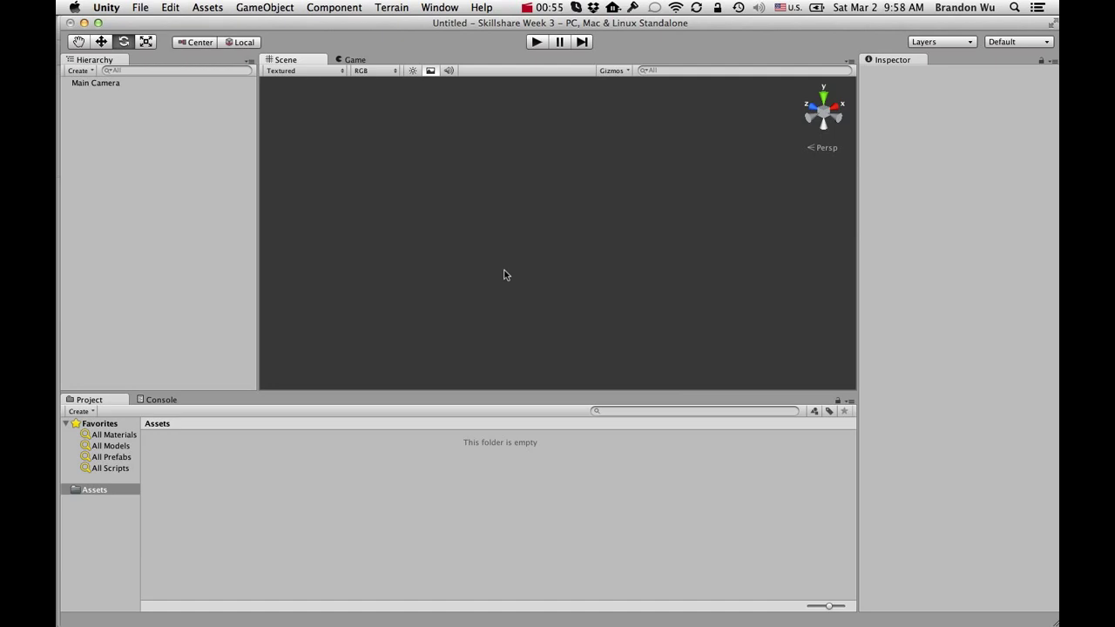
Open the Asset Store window, start a search, then close it
key(q)
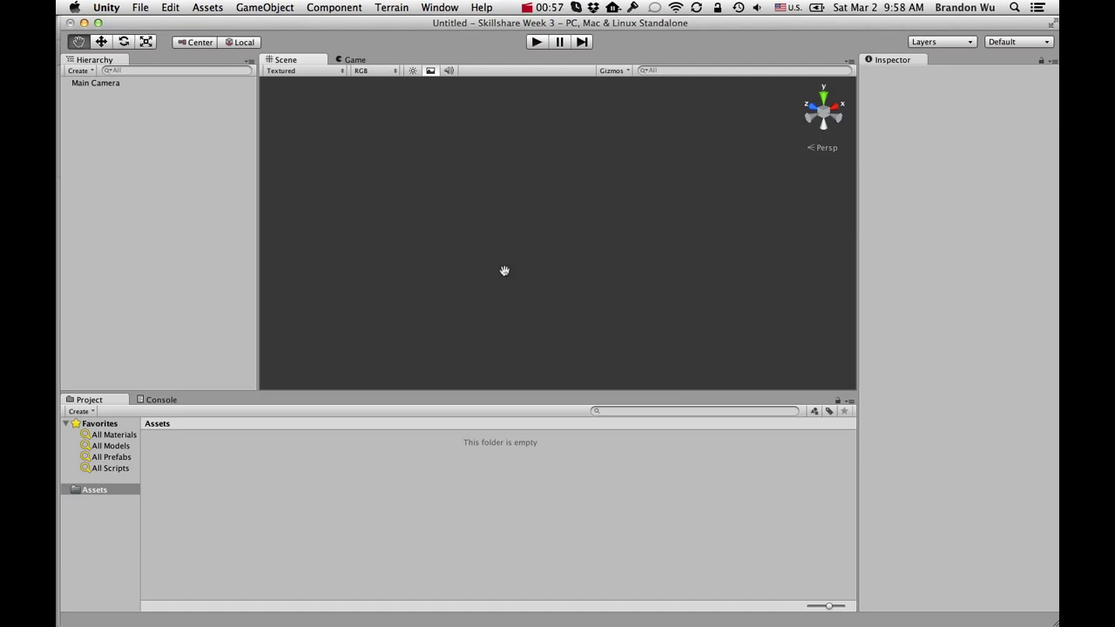
key(e)
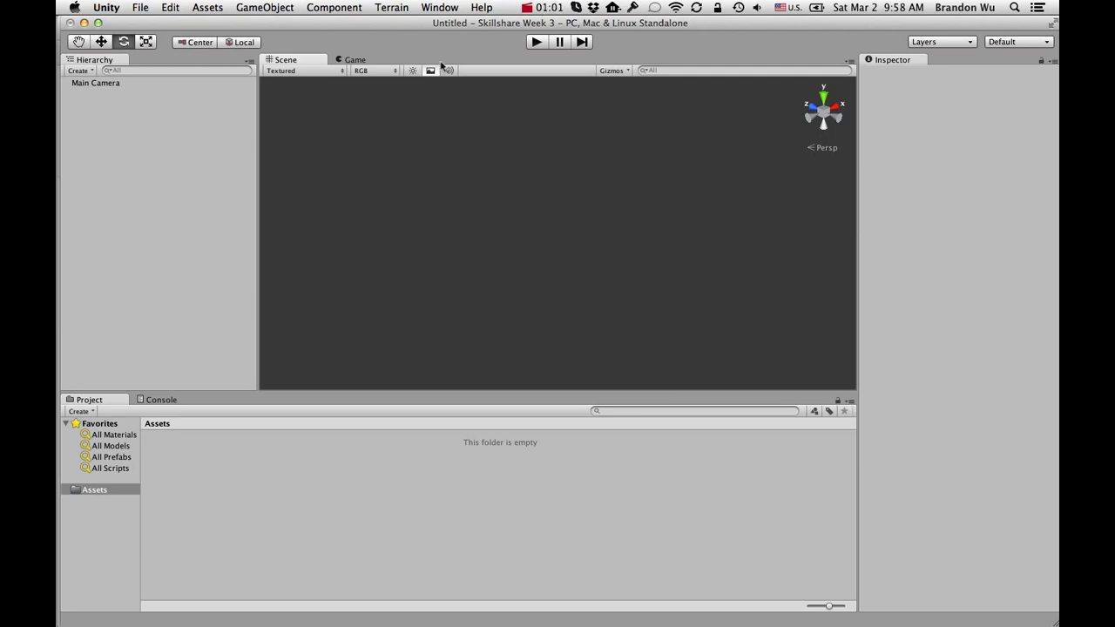
click(440, 8)
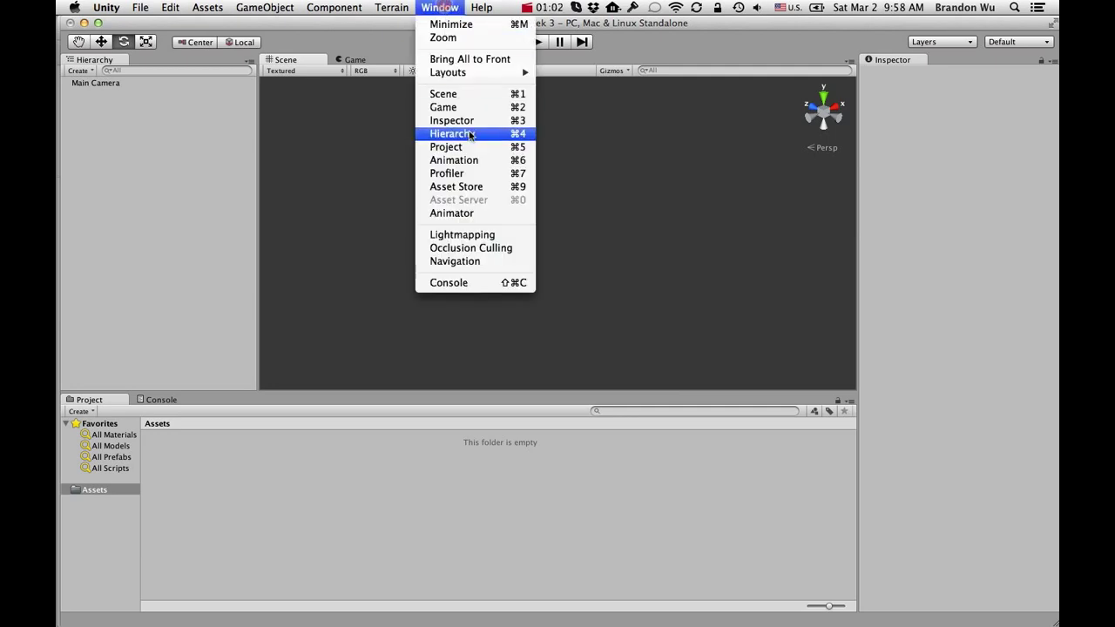
click(477, 189)
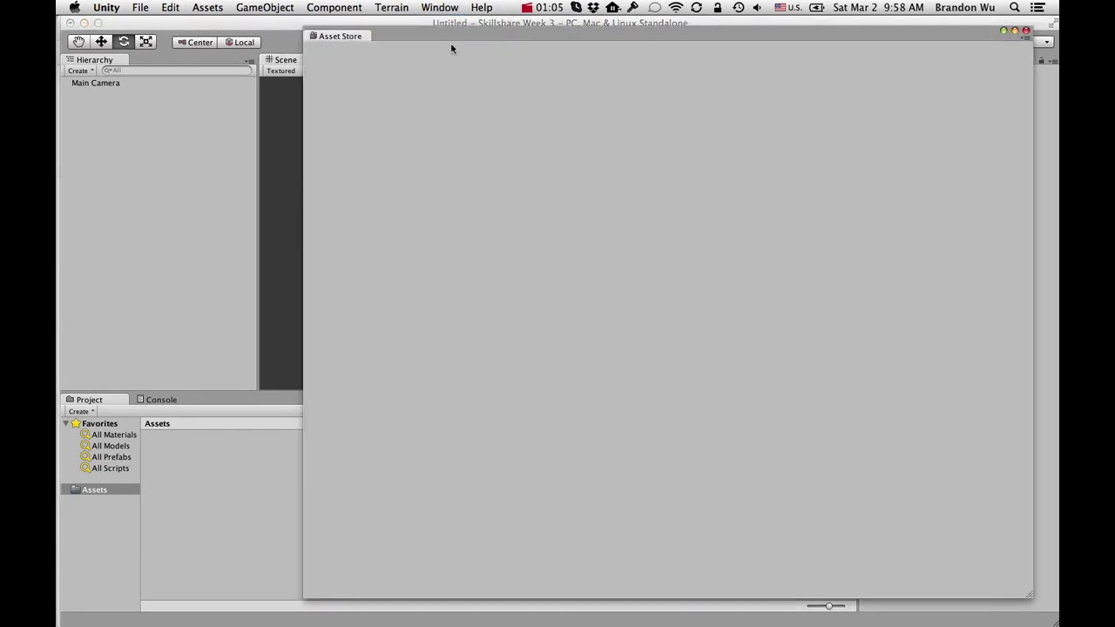
mouse_move(451, 48)
mouse_down()
mouse_move(451, 69)
mouse_move(451, 59)
mouse_up()
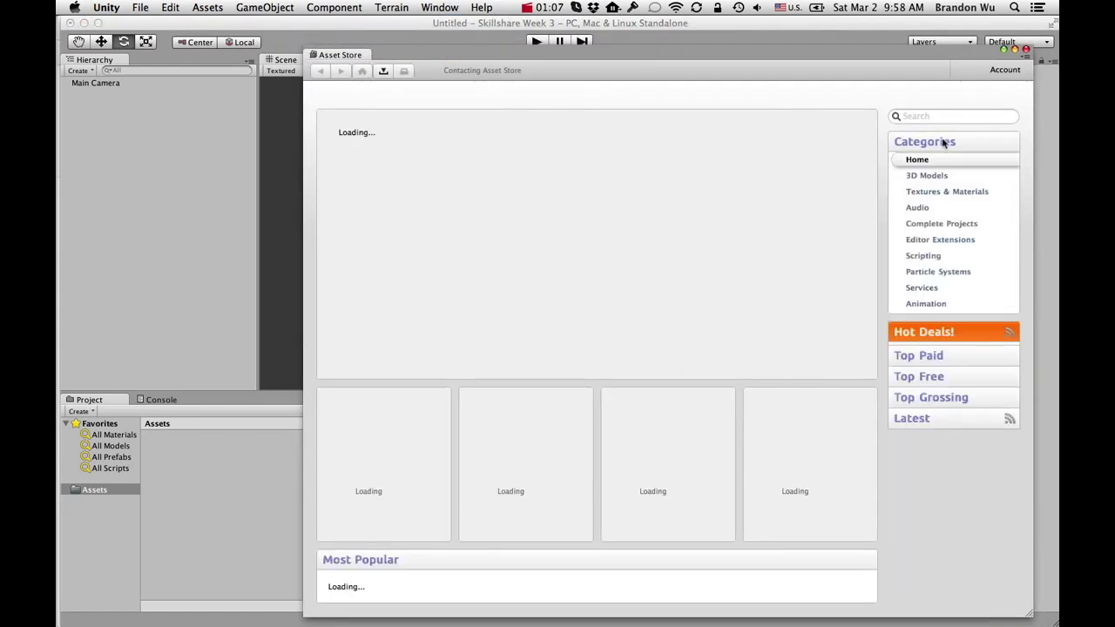
click(960, 123)
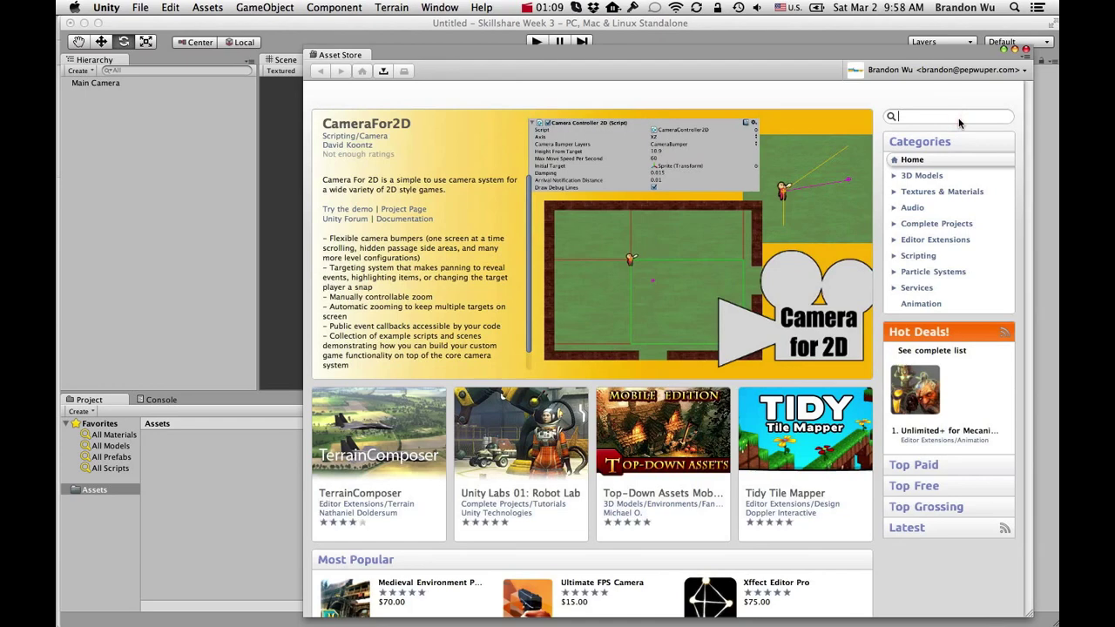
click(1027, 51)
Start a custom package import from the Assets > Import Package menu
click(270, 7)
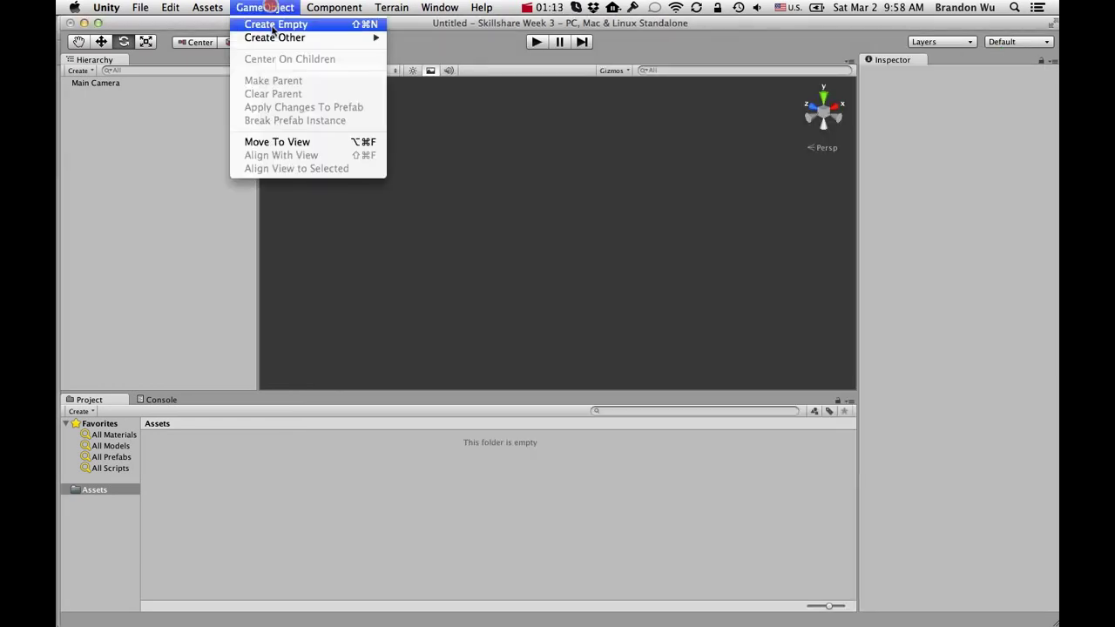
mouse_move(218, 7)
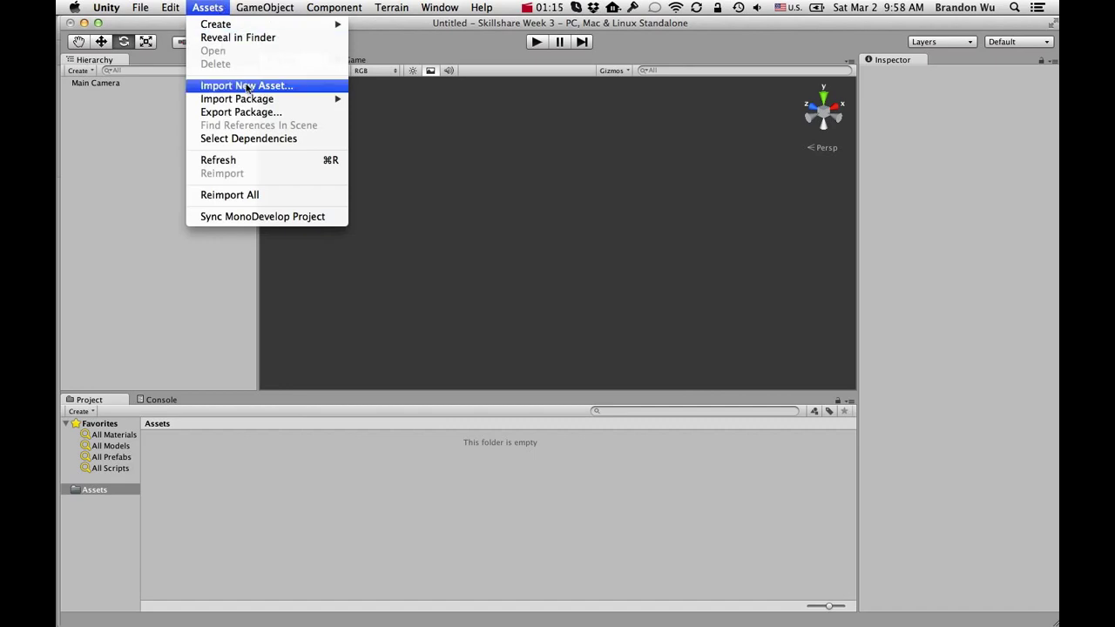
mouse_move(248, 100)
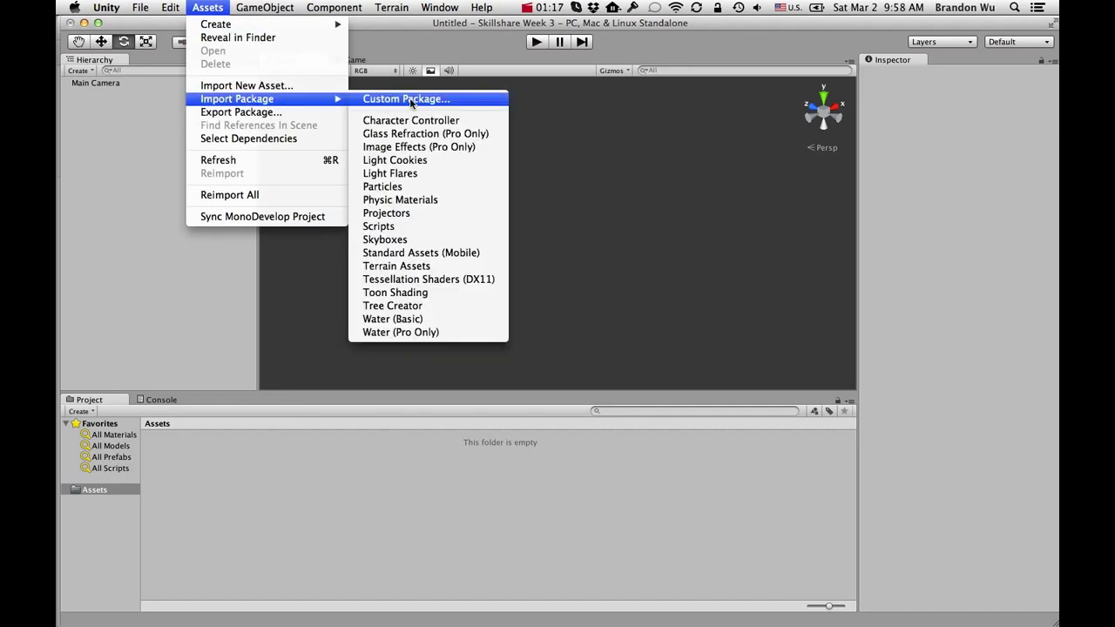
click(409, 99)
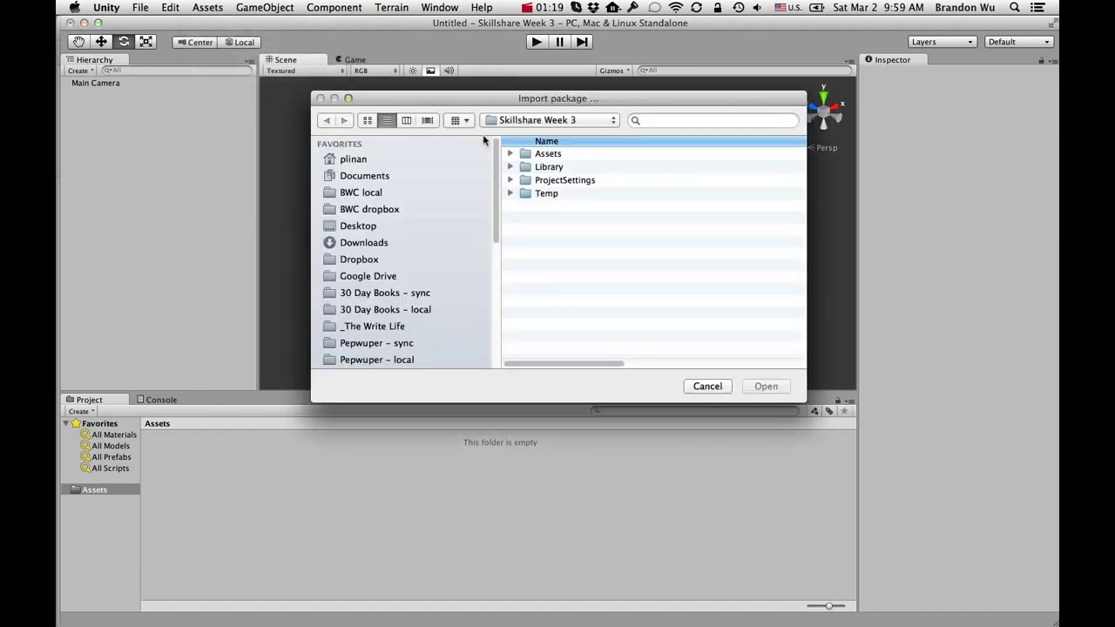
Browse to the PlayMaker student folder and open PlaymakerStudent.unitypackage
scroll(478, 194, down, 3)
scroll(477, 194, down, 3)
click(450, 221)
double_click(568, 166)
click(566, 155)
click(779, 386)
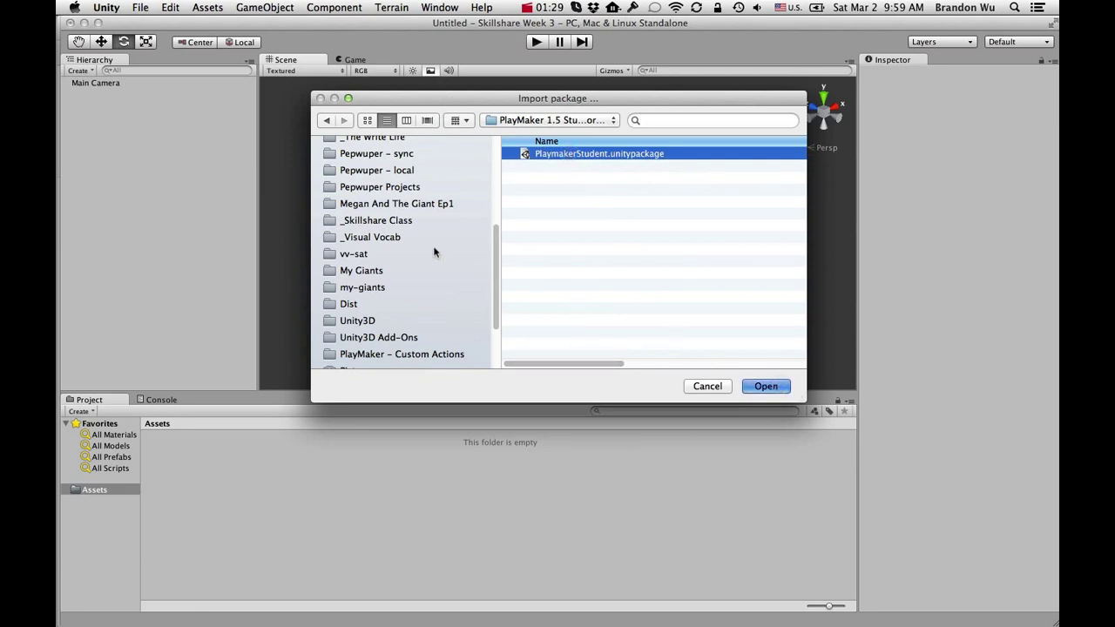
click(398, 276)
key(Return)
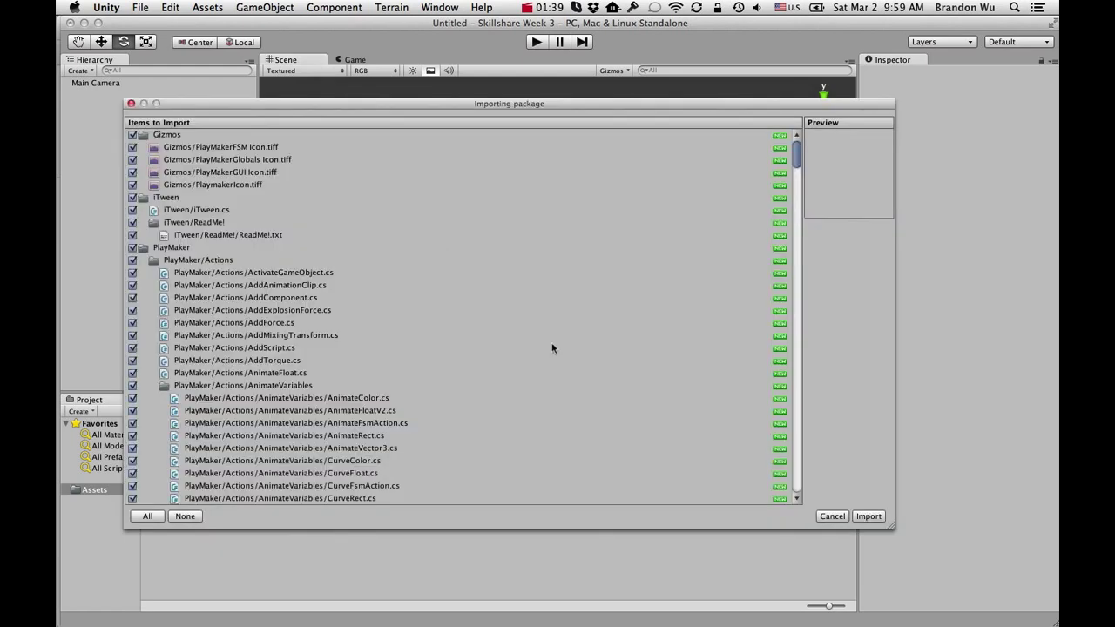
Import all of the PlayMaker package's files into the project
click(870, 517)
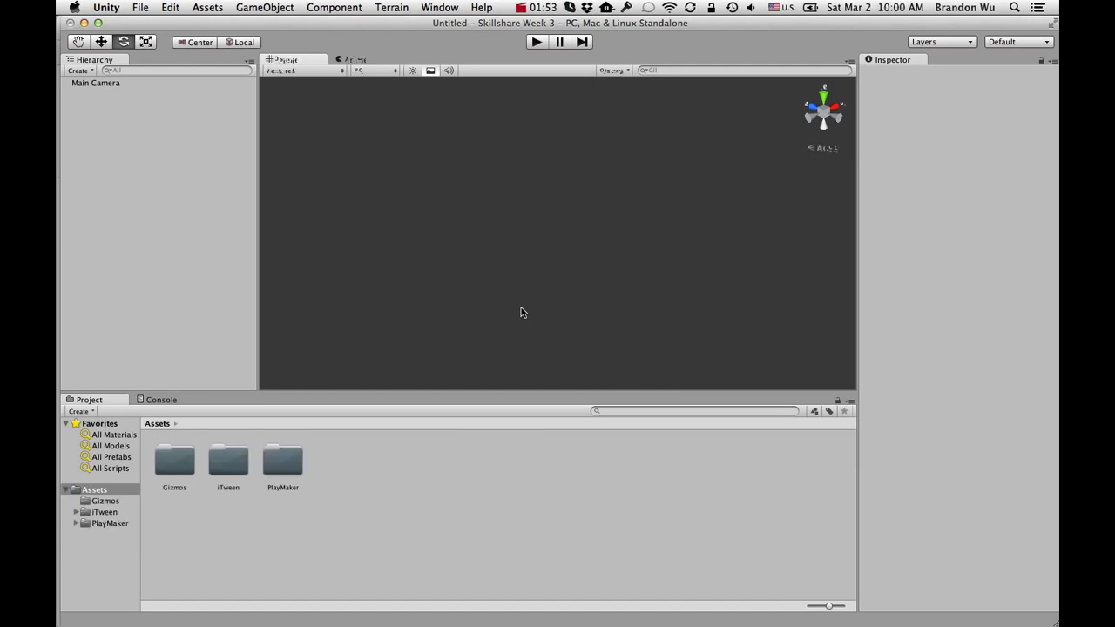
click(355, 59)
click(290, 61)
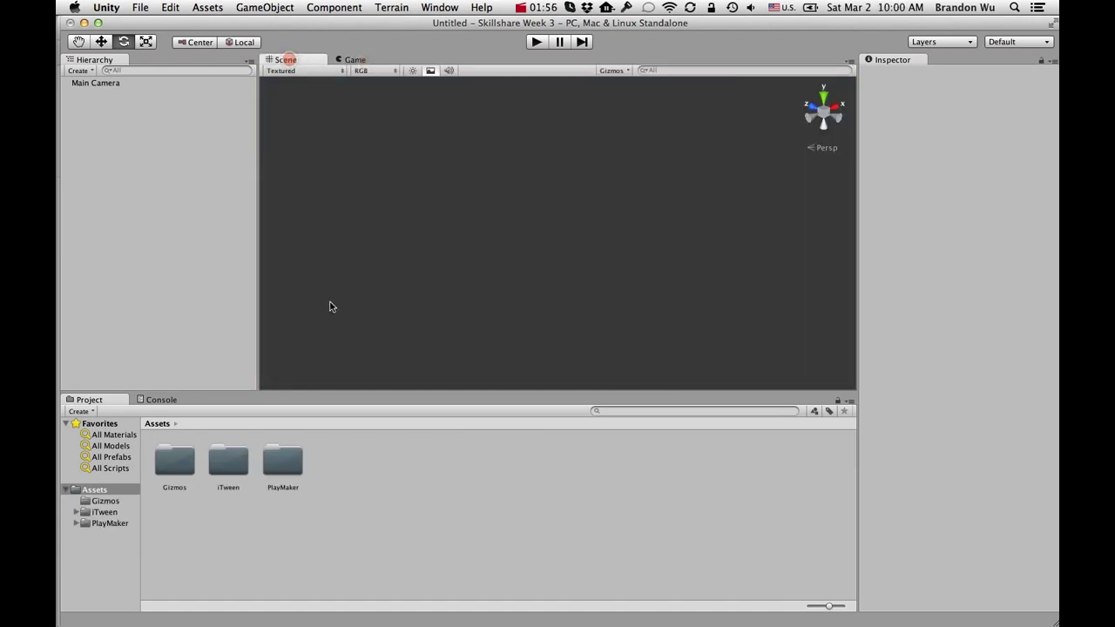
Browse the new PlayMaker, iTween and Gizmos folders in the Project panel
click(103, 522)
click(103, 512)
click(105, 501)
click(104, 522)
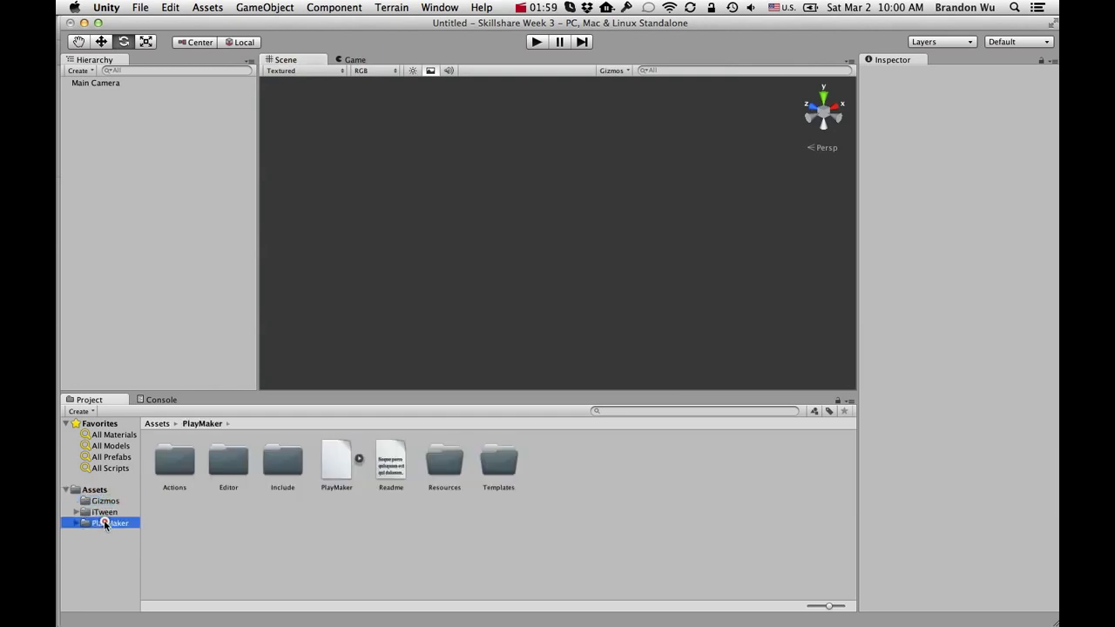
Apply the Skillshare PlayMaker layout, return to Scene view and frame Main Camera
click(1012, 43)
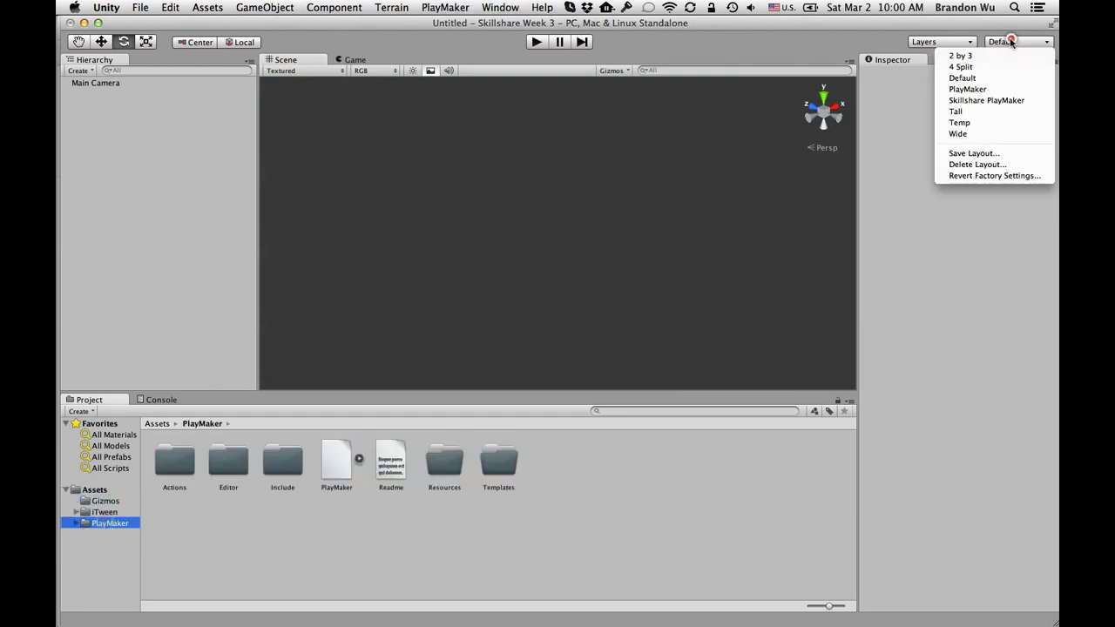
click(1033, 101)
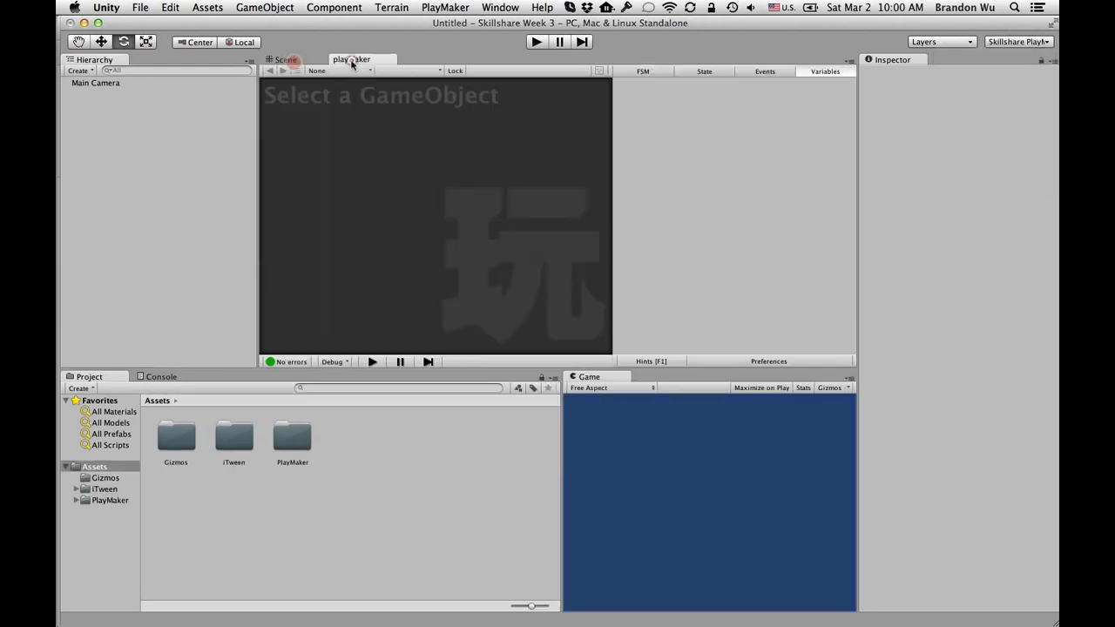
click(288, 60)
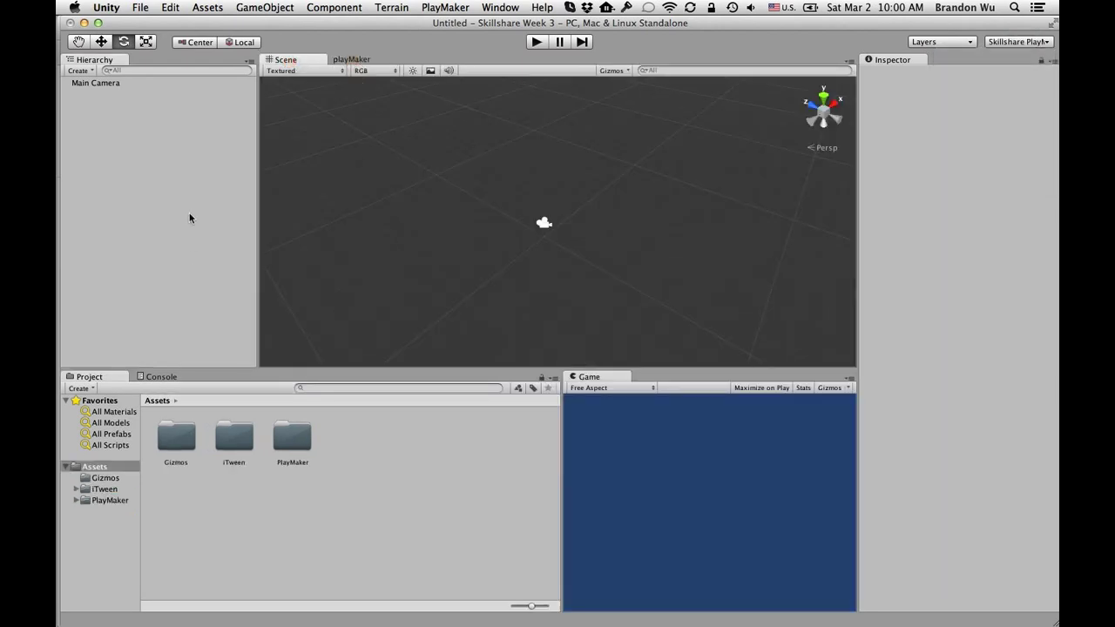
double_click(146, 83)
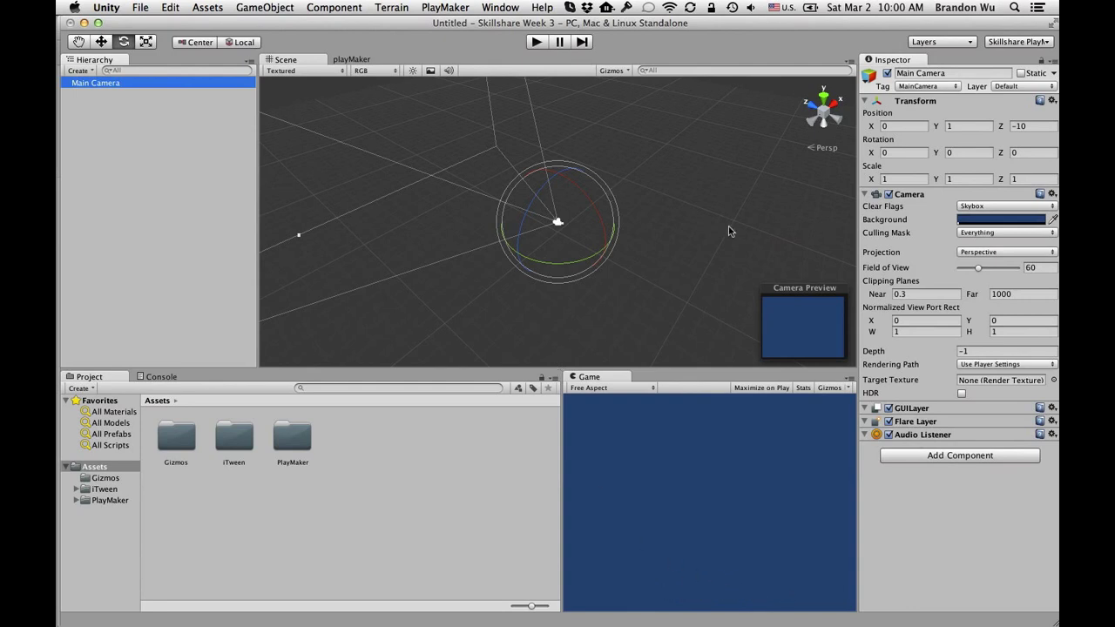
Set Main Camera's background colour to light grey RGB 226, 226, 226
click(985, 220)
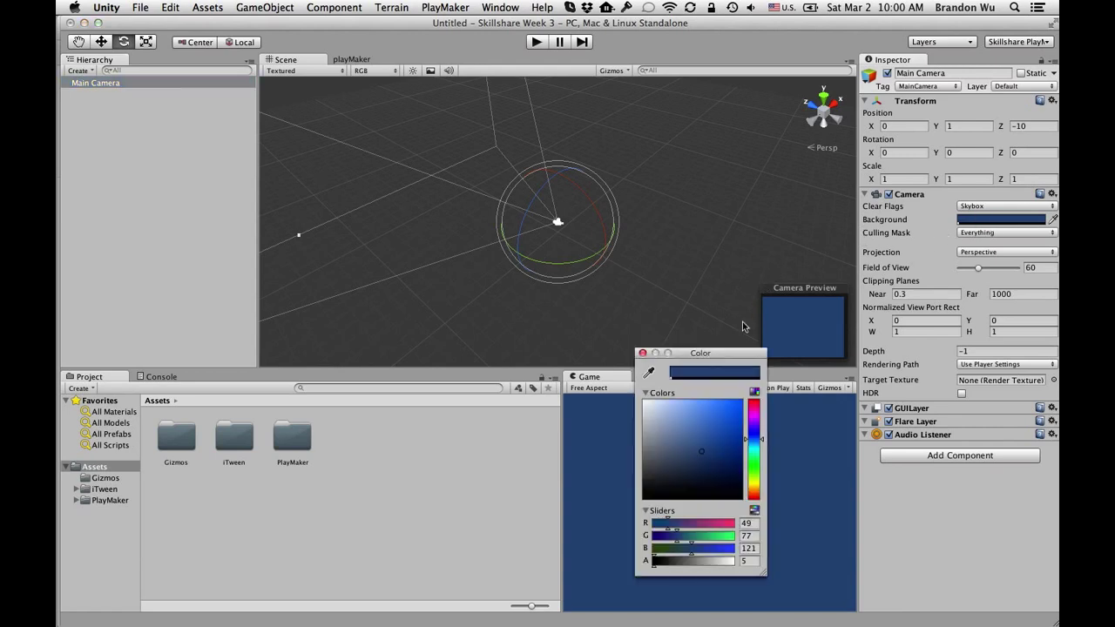
click(643, 353)
click(133, 105)
click(128, 83)
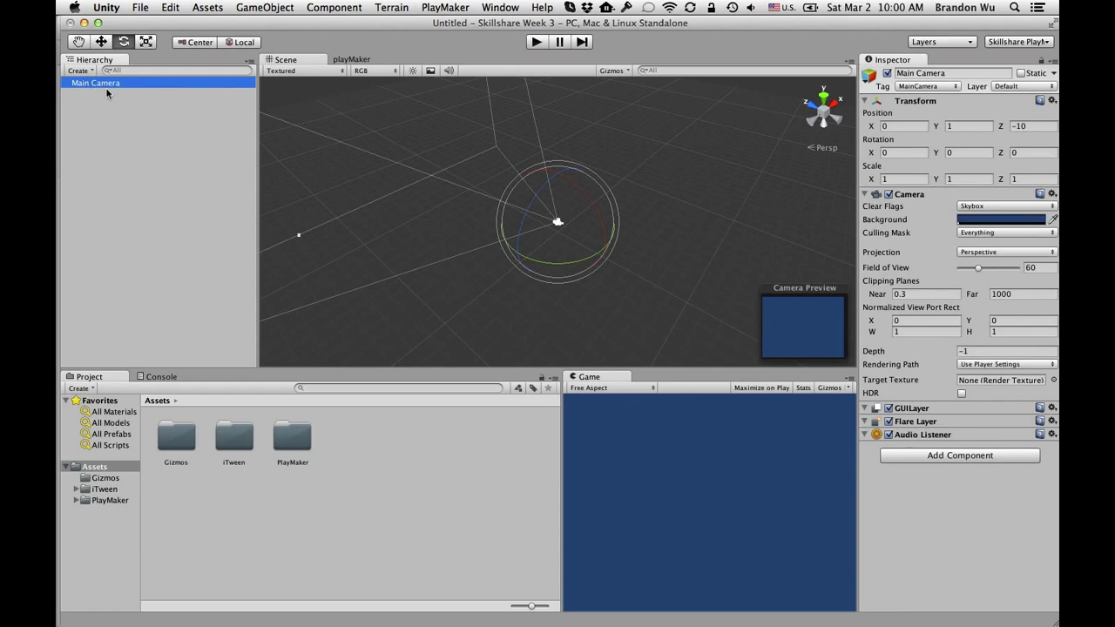
click(1024, 225)
drag(682, 430, 630, 418)
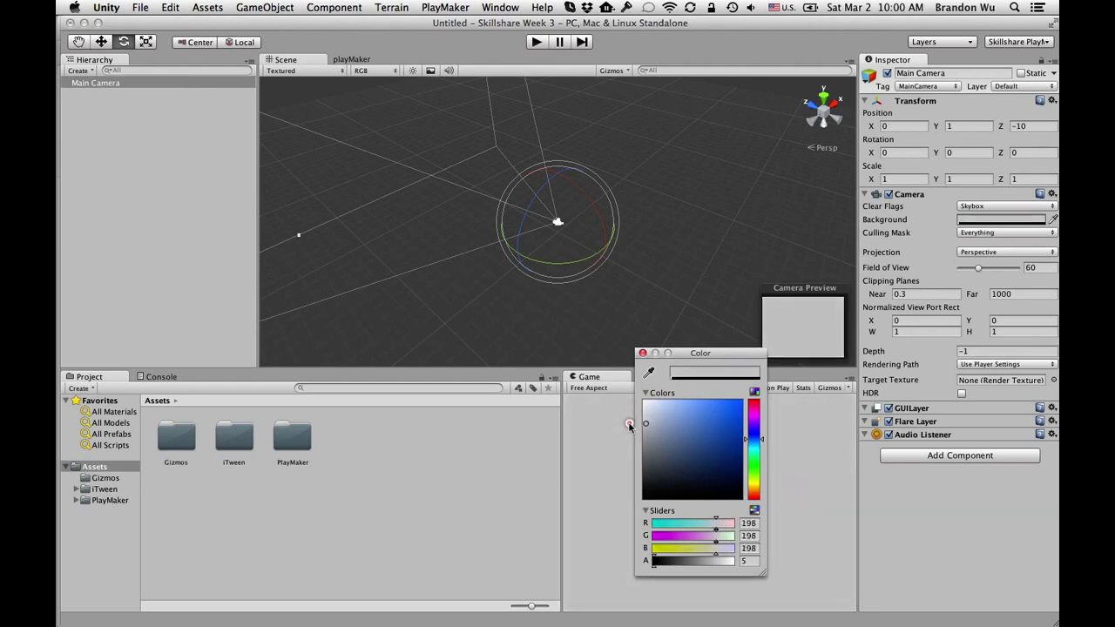
drag(630, 426, 631, 413)
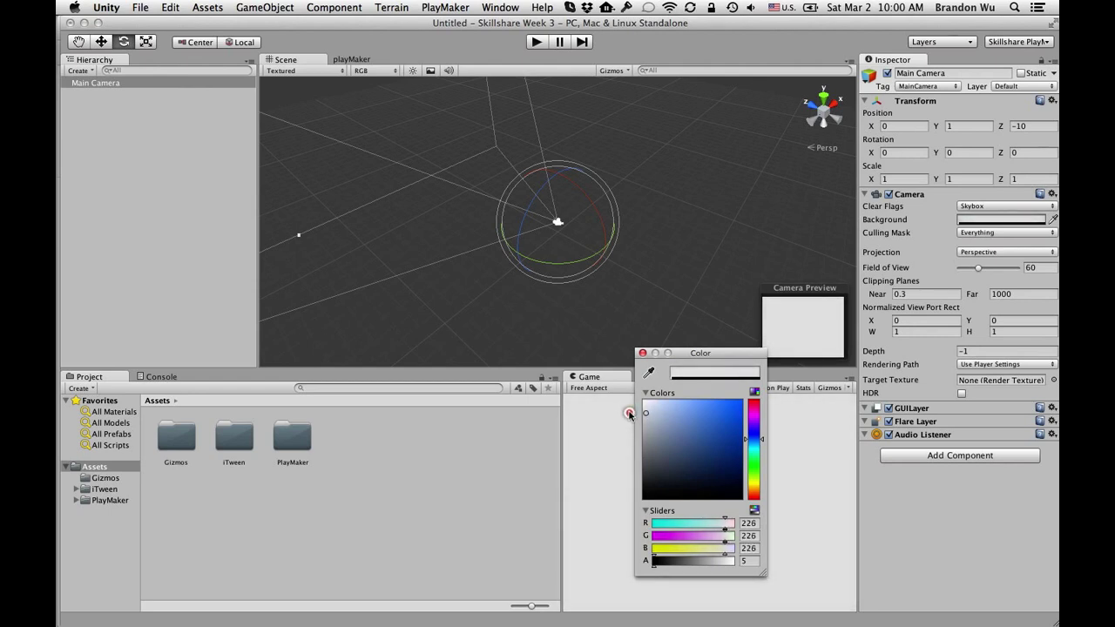
click(642, 353)
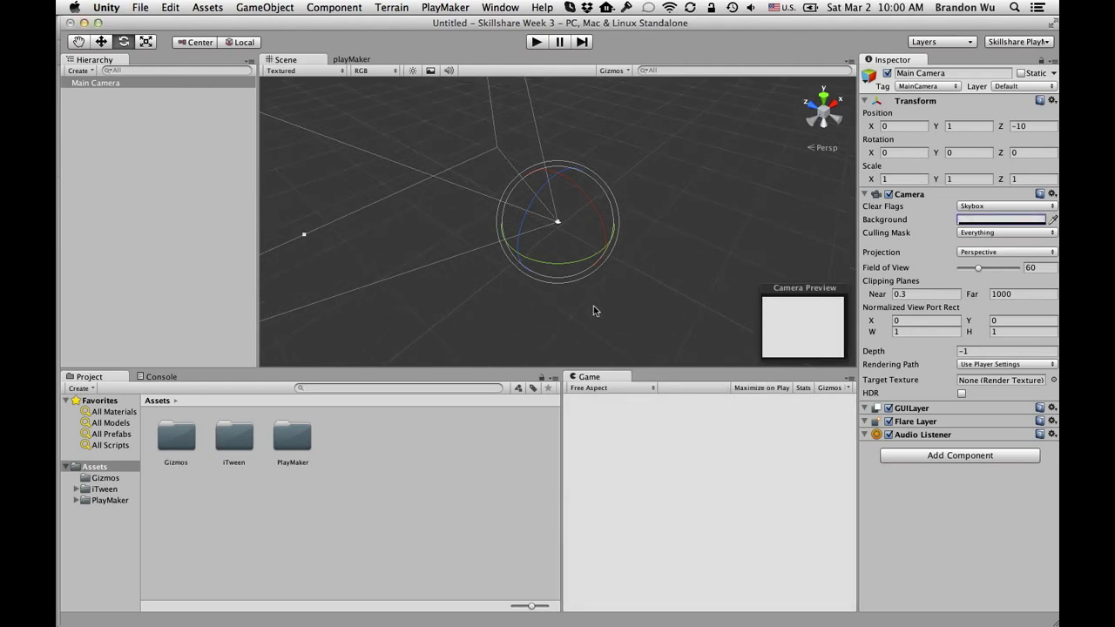
alt+drag(596, 311, 486, 278)
click(206, 166)
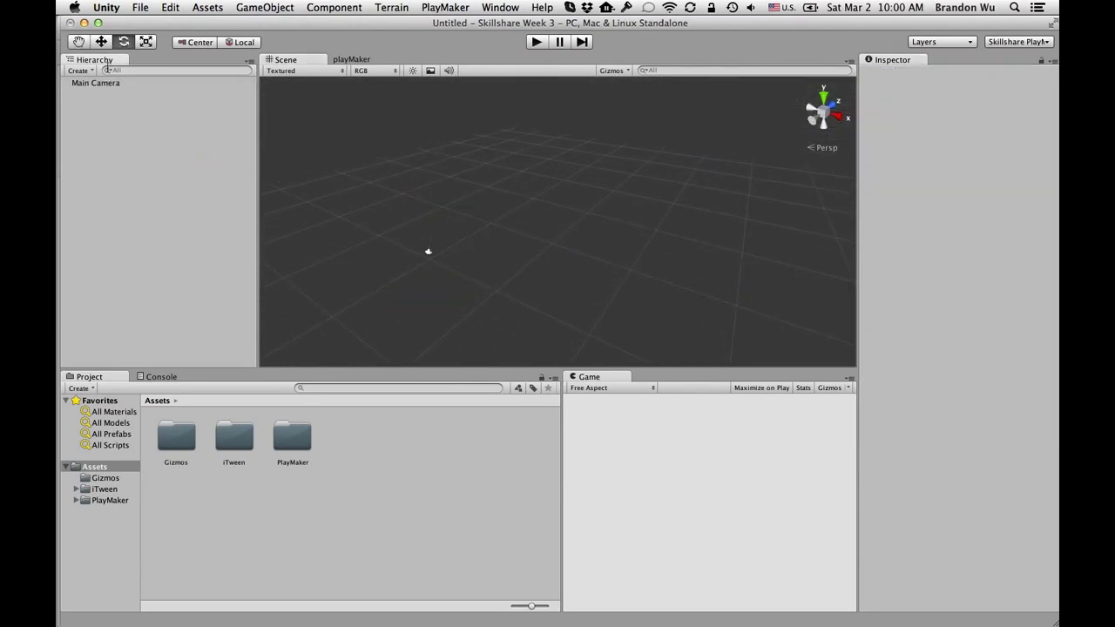
Add a cube and reset its position to the origin
click(80, 70)
click(121, 204)
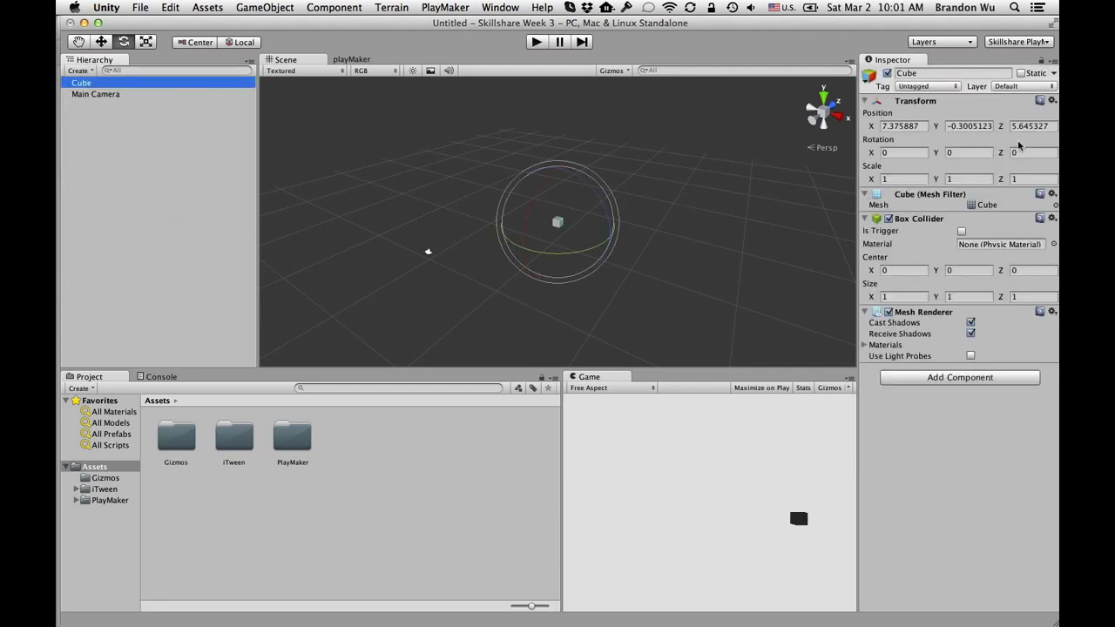
click(1052, 101)
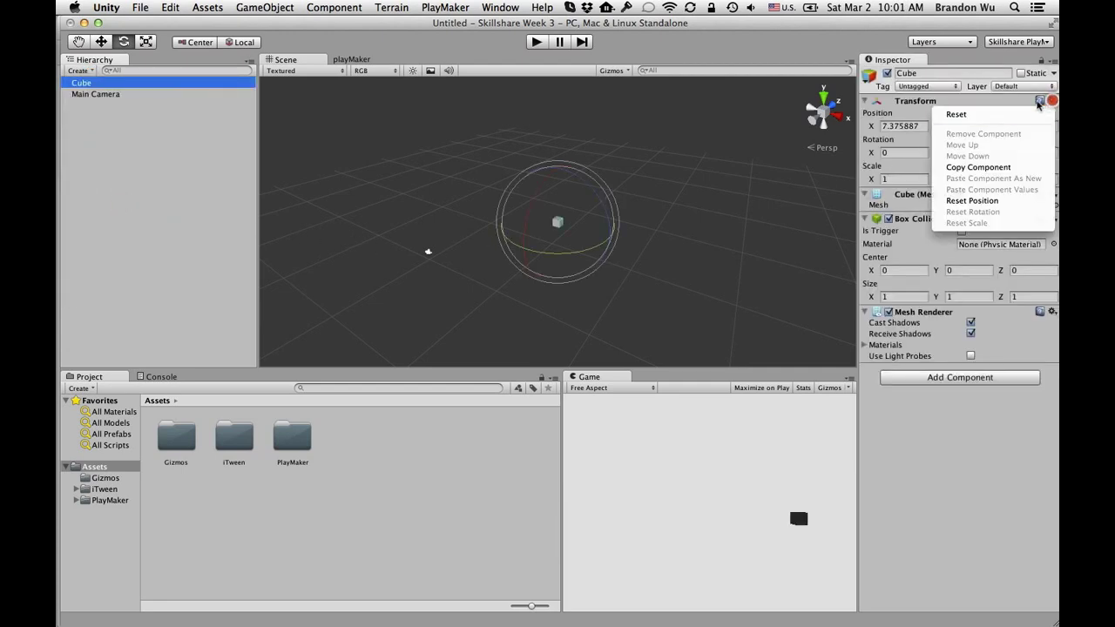
click(987, 201)
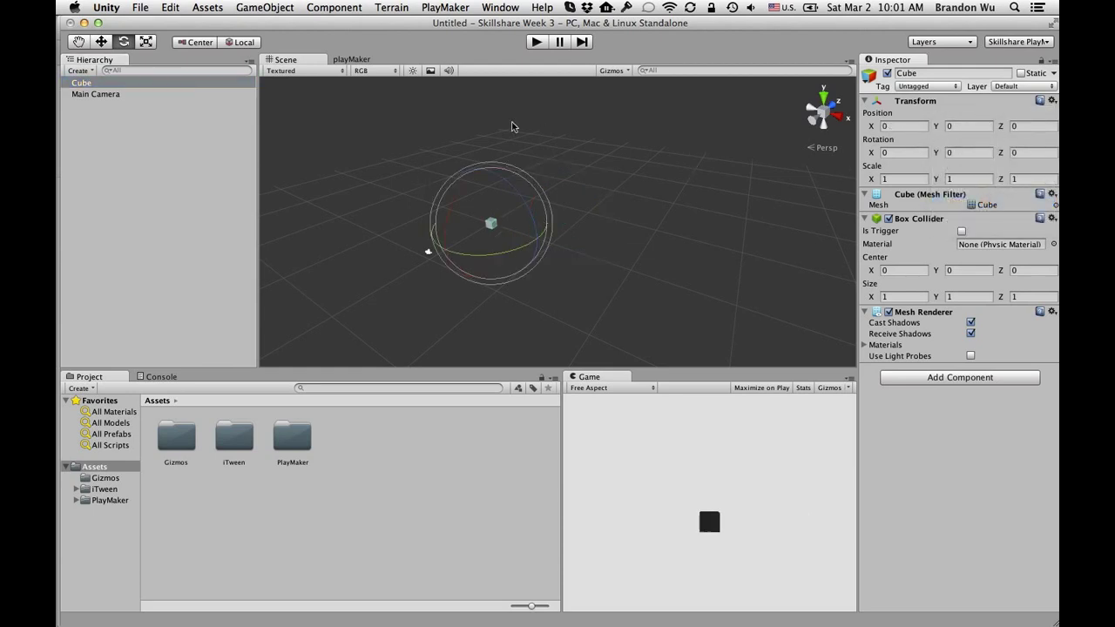
Stretch the cube to Scale X 4.944 and lower it to Y −3.1
click(147, 44)
drag(536, 242, 659, 258)
drag(535, 239, 560, 246)
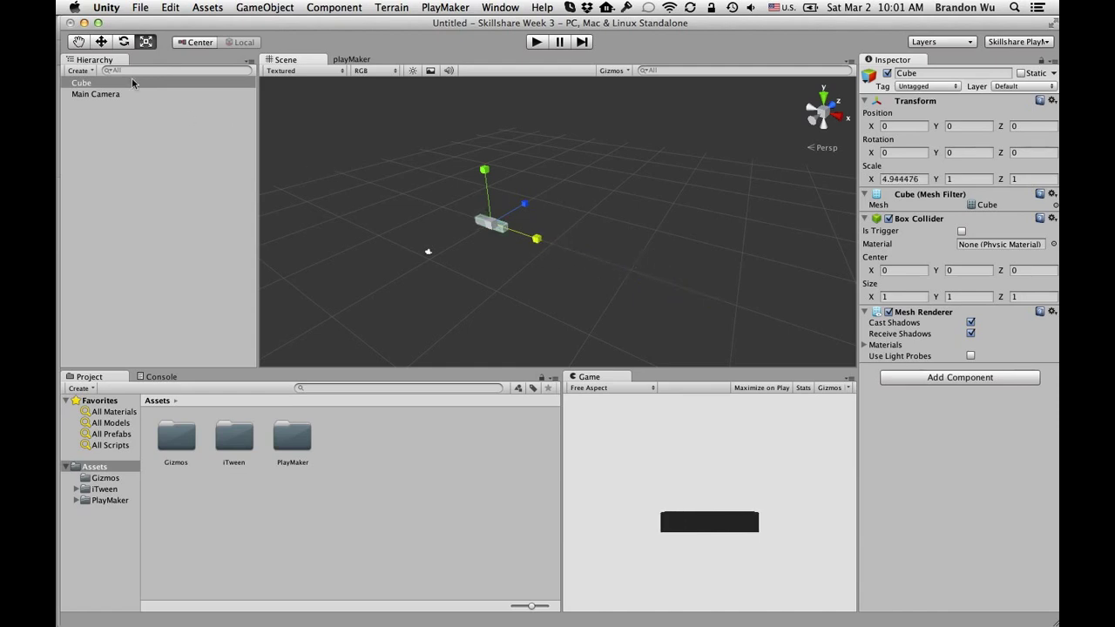
click(101, 43)
drag(485, 170, 487, 192)
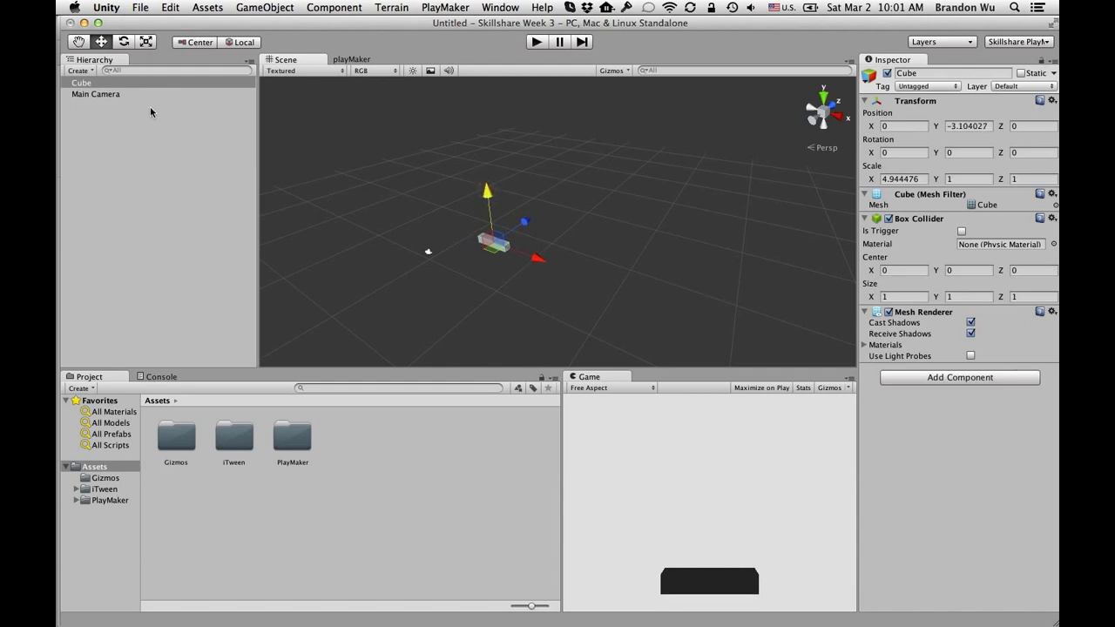
click(91, 74)
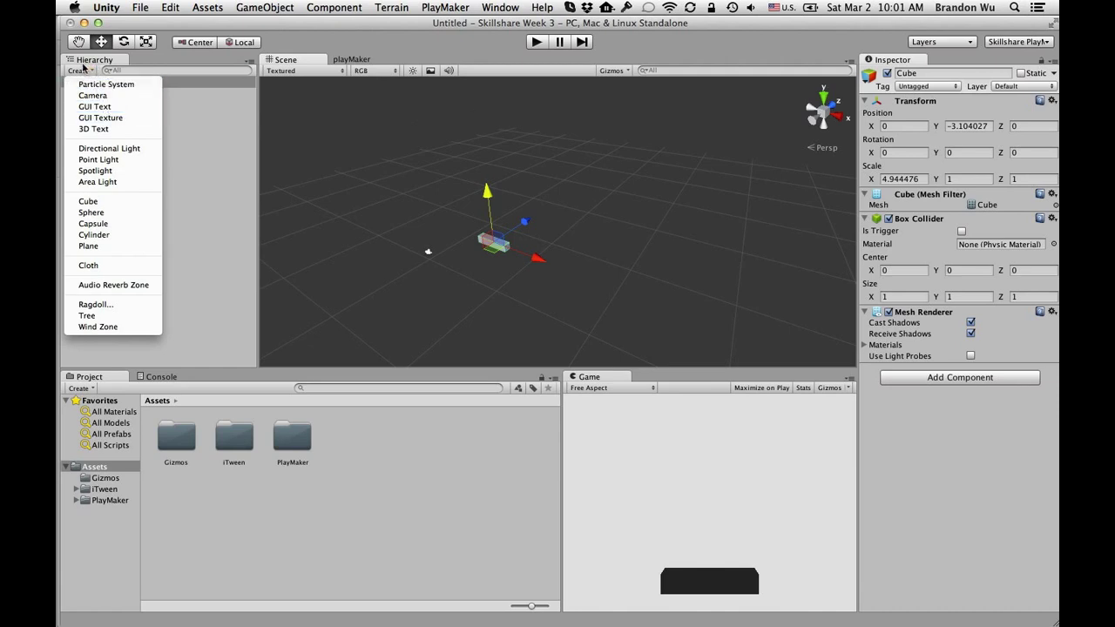
Add a directional light and reset its position to the origin
click(80, 71)
click(81, 71)
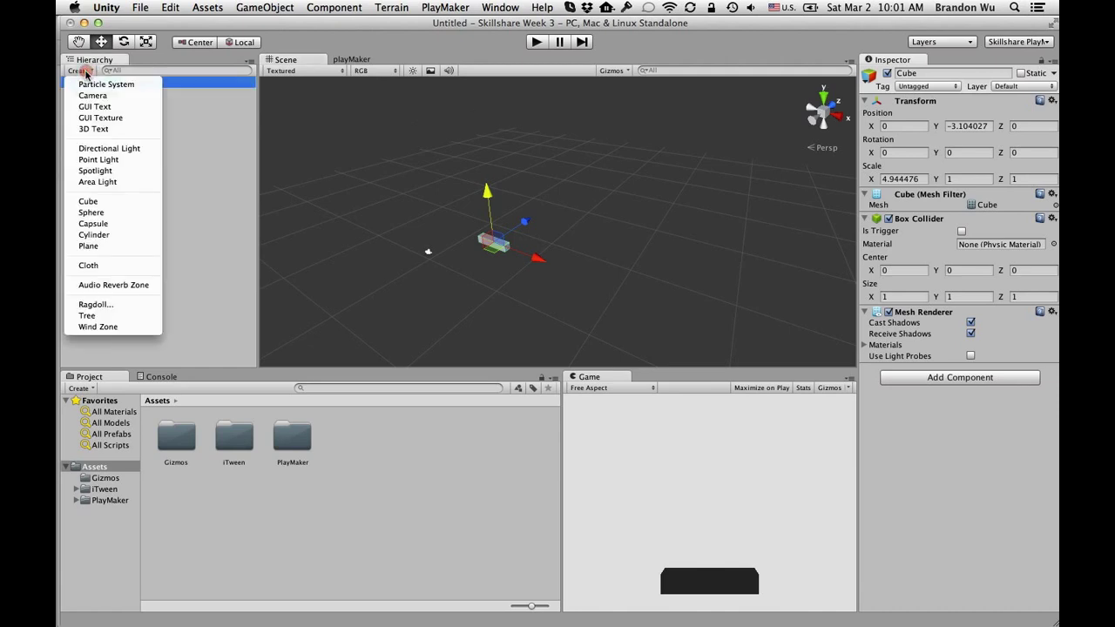
click(130, 150)
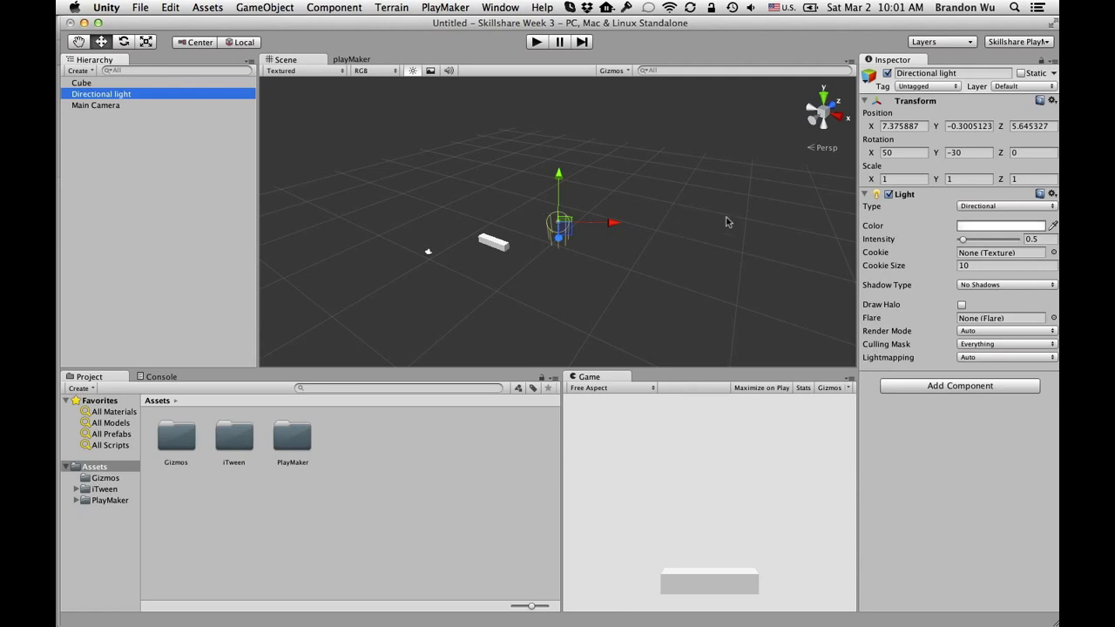
click(1053, 101)
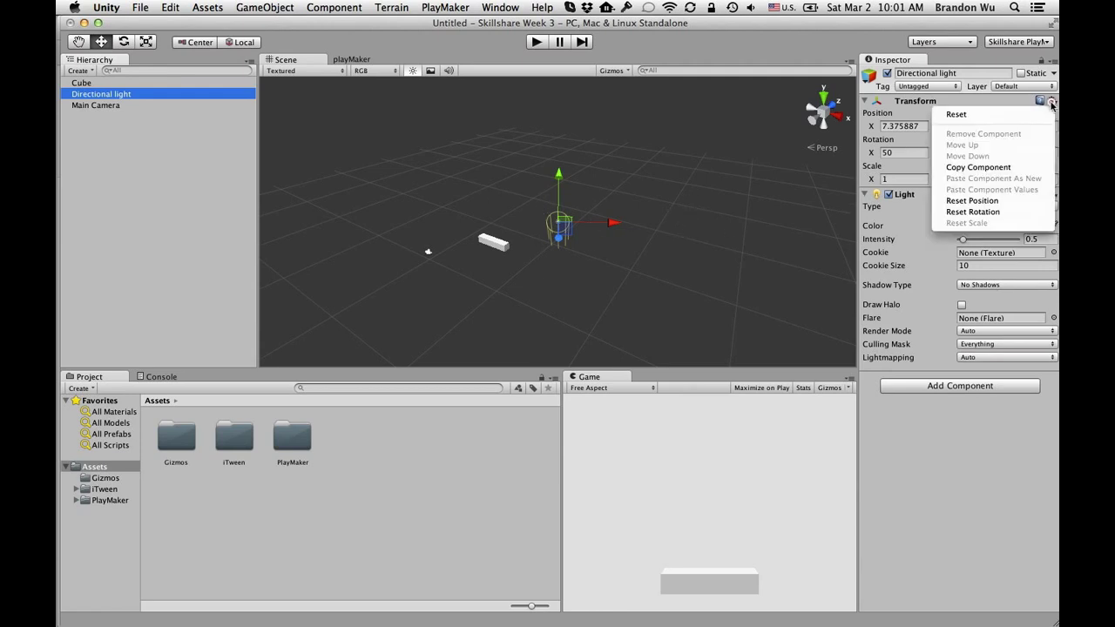
click(1013, 200)
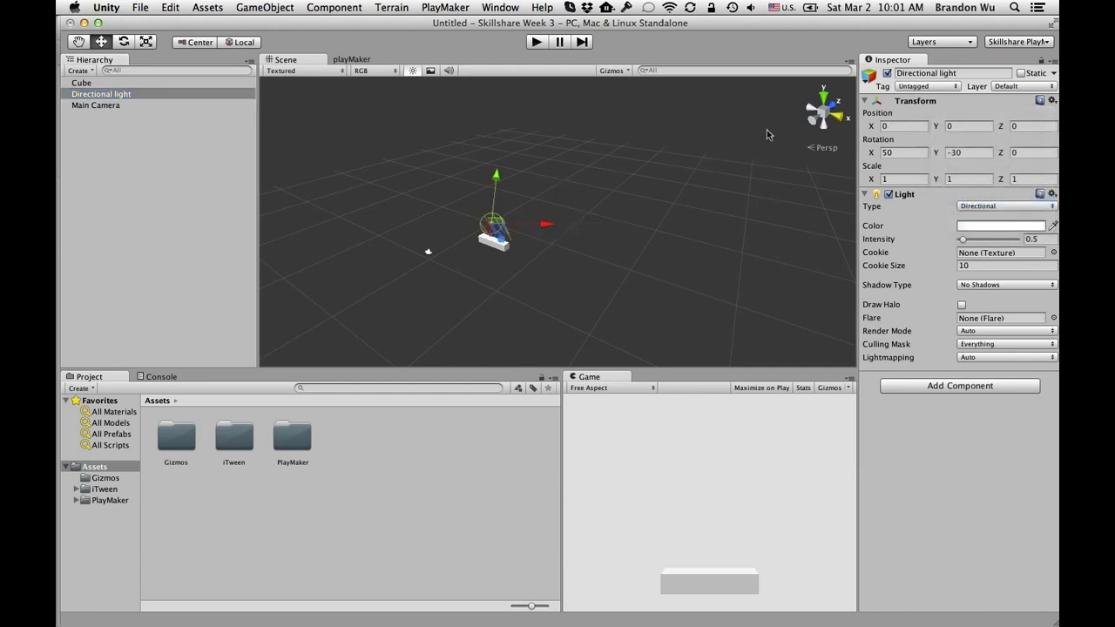
Move the light in global space to about X −4.79, Y 9.26, Z −20.86
alt+drag(652, 226, 506, 96)
click(244, 42)
drag(547, 147, 389, 149)
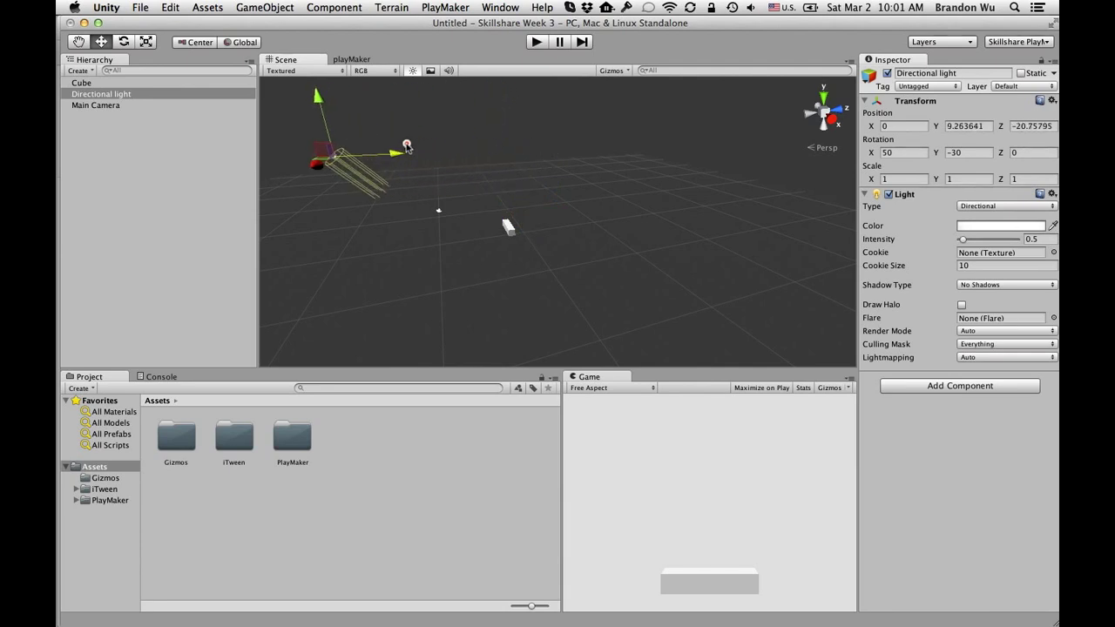
alt+drag(454, 251, 722, 293)
drag(440, 337, 343, 339)
alt+drag(515, 334, 548, 302)
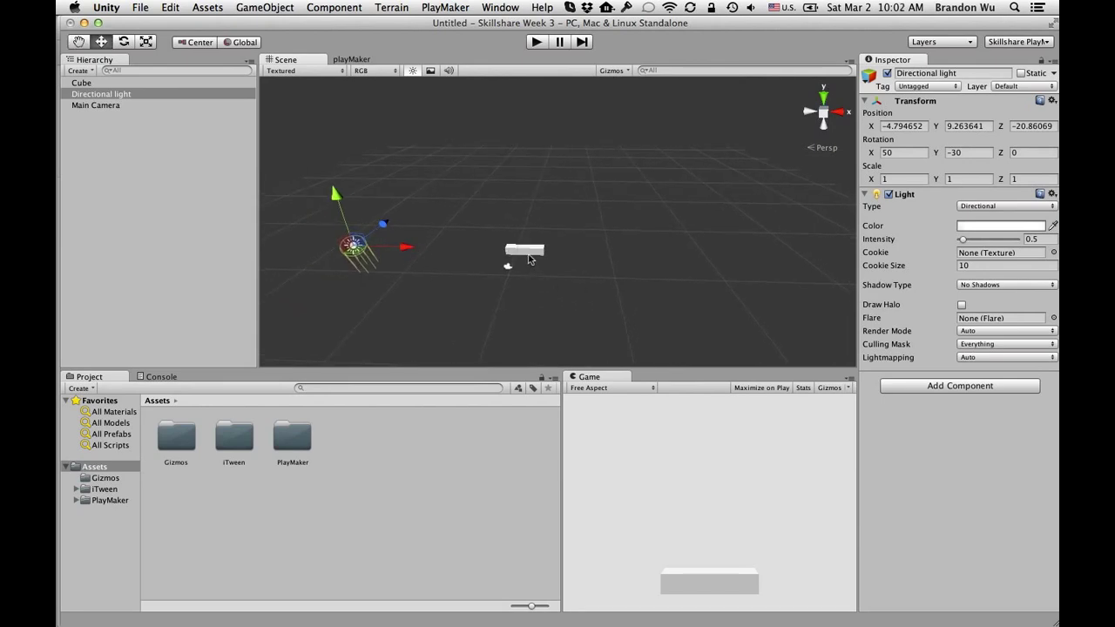
click(528, 255)
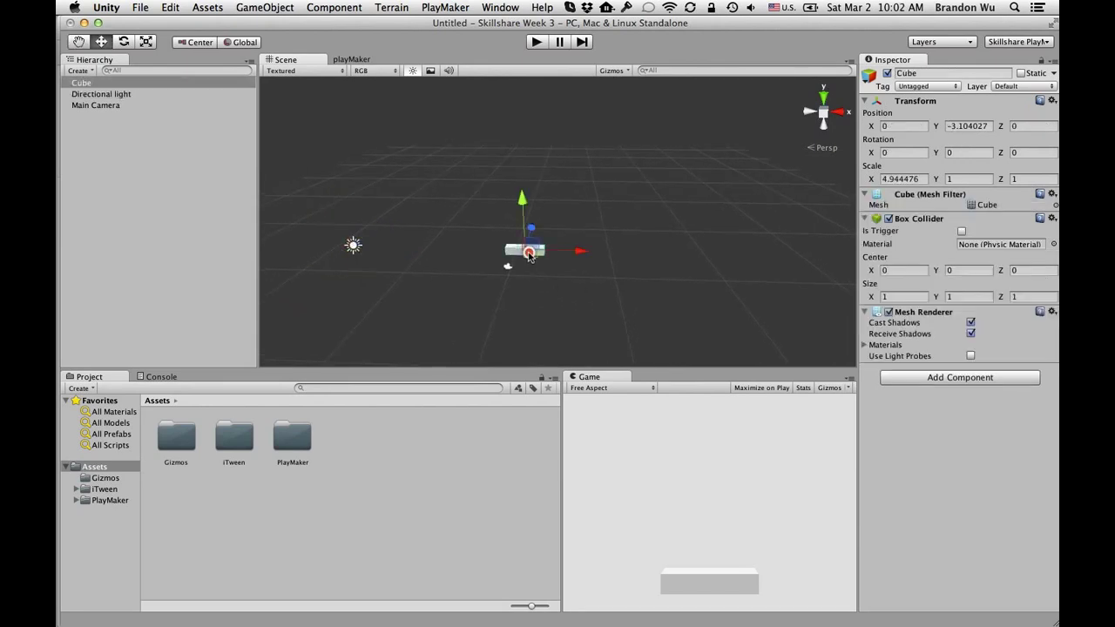
click(142, 105)
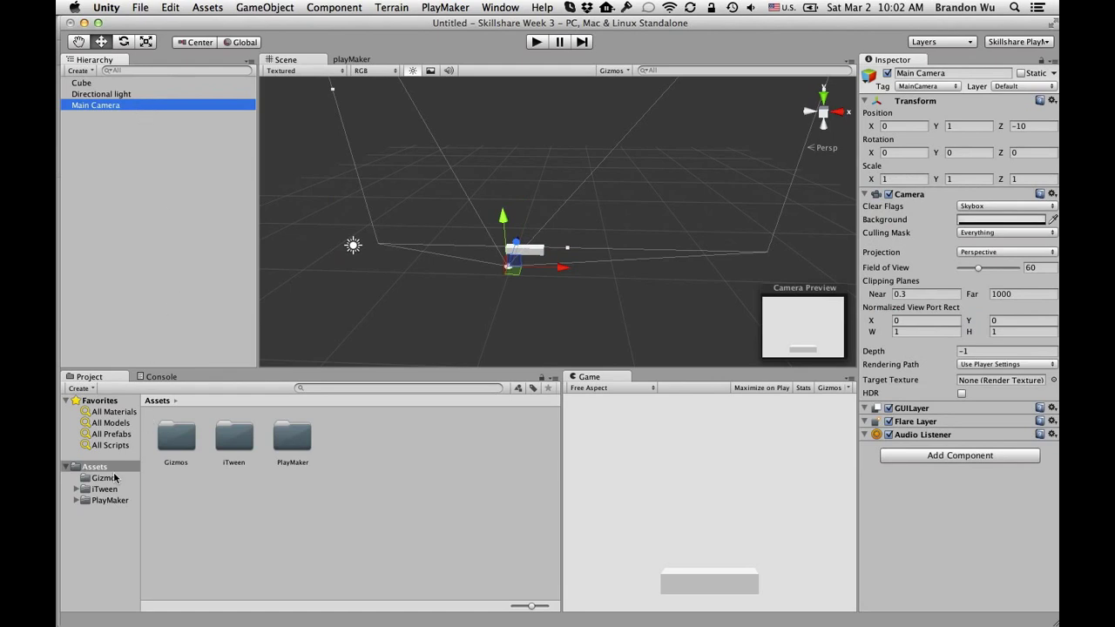
click(80, 389)
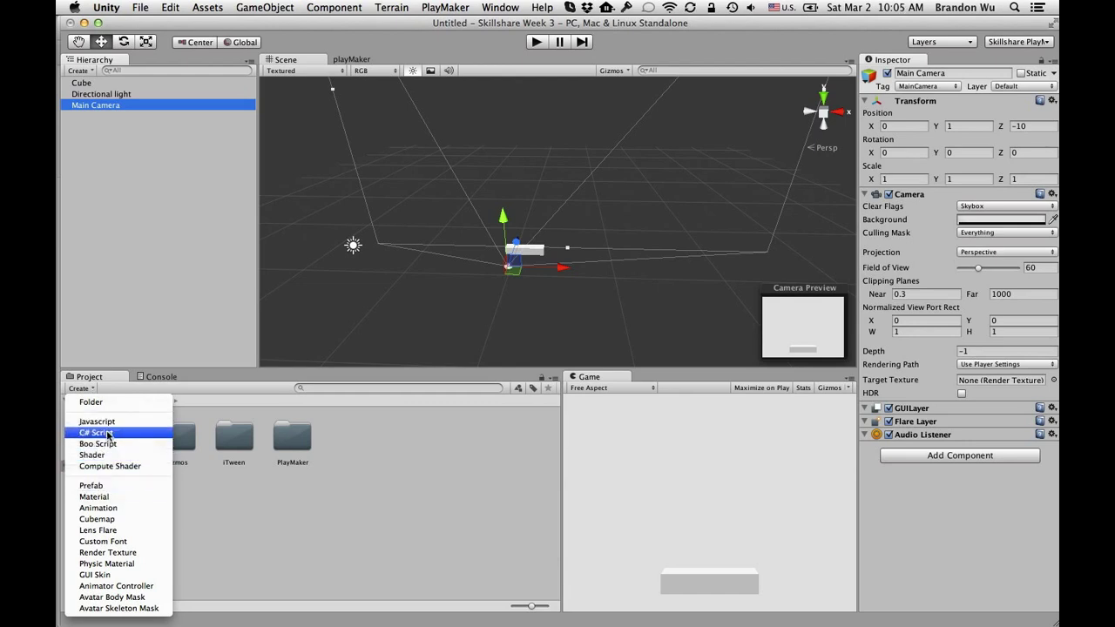
Create a new material in Assets and name it 'handle'
click(112, 497)
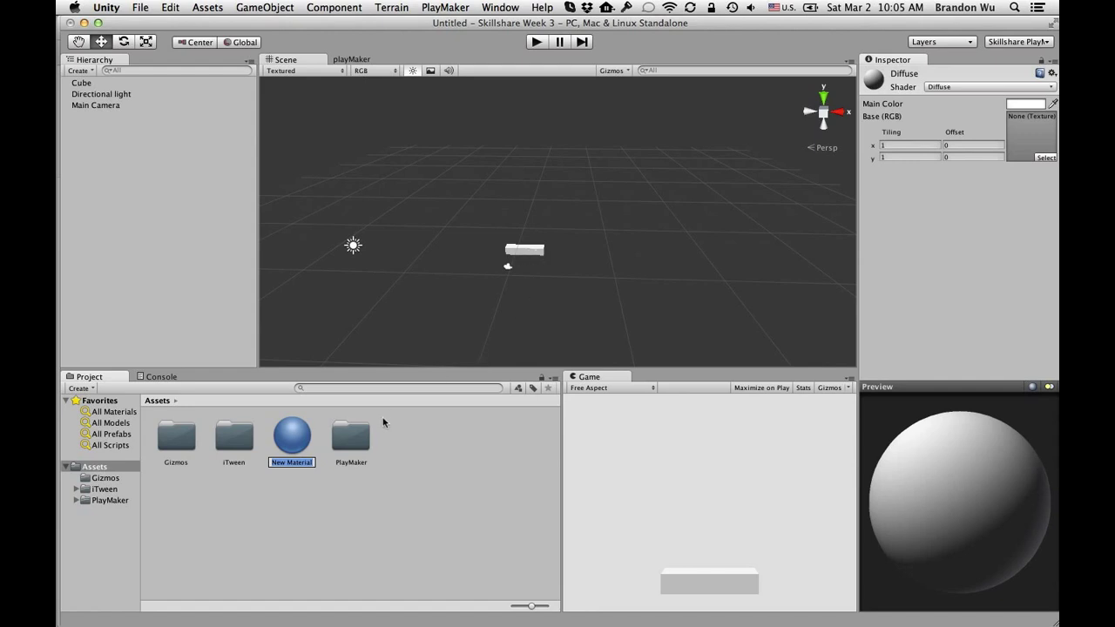
text(Ha)
key(BackSpace)
key(BackSpace)
text(handle)
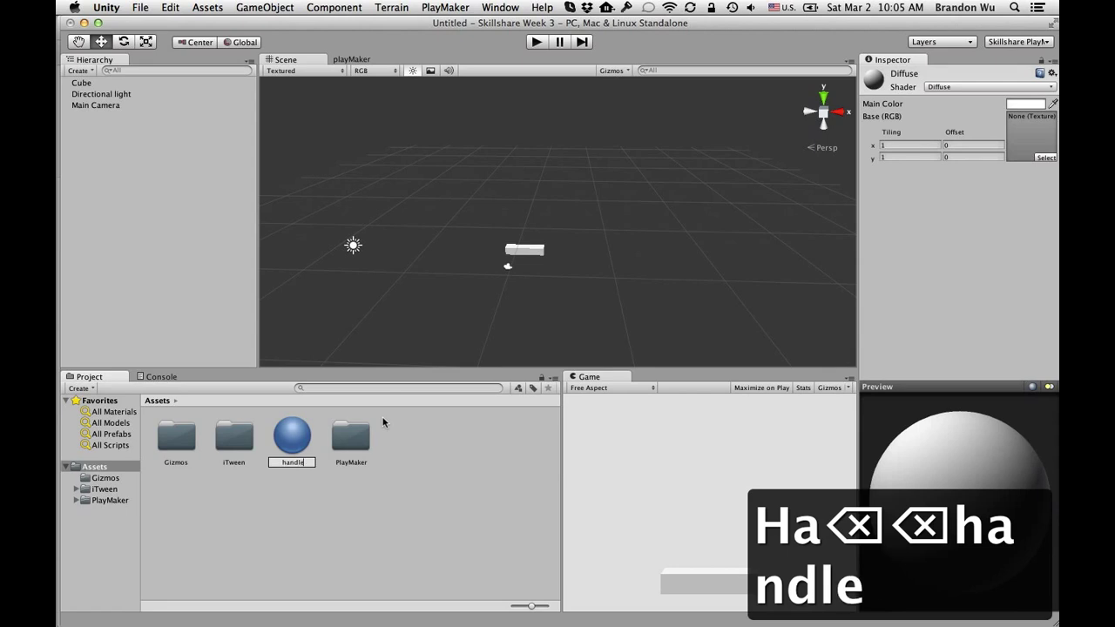
key(Return)
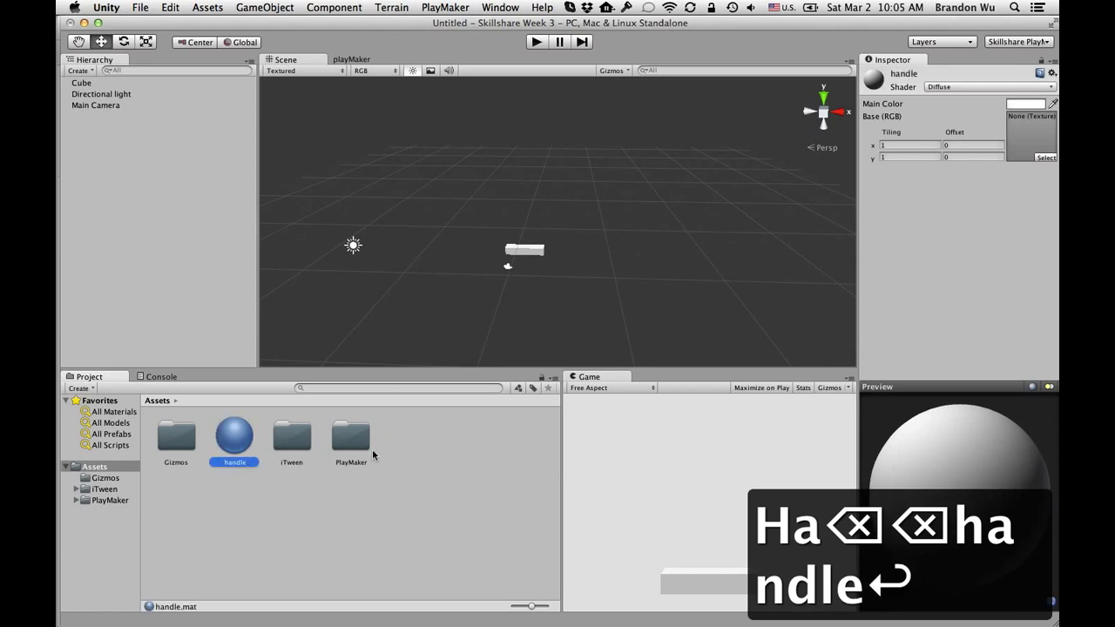